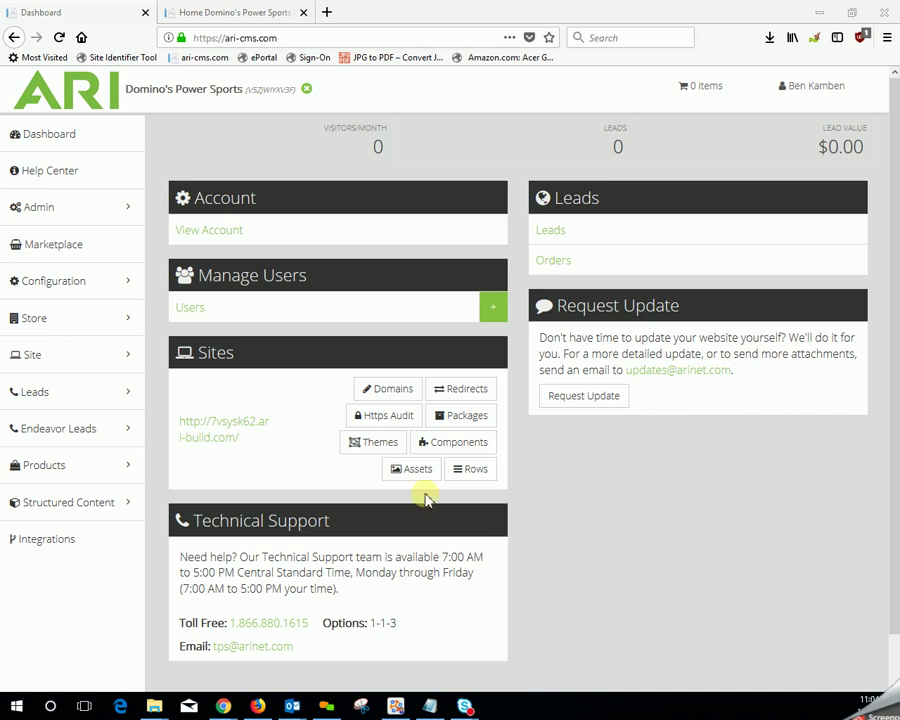
- Go to Store > Services in the sidebar to reach the Service Manager page
{"action": "mouse_move", "coordinate": [121, 318]}
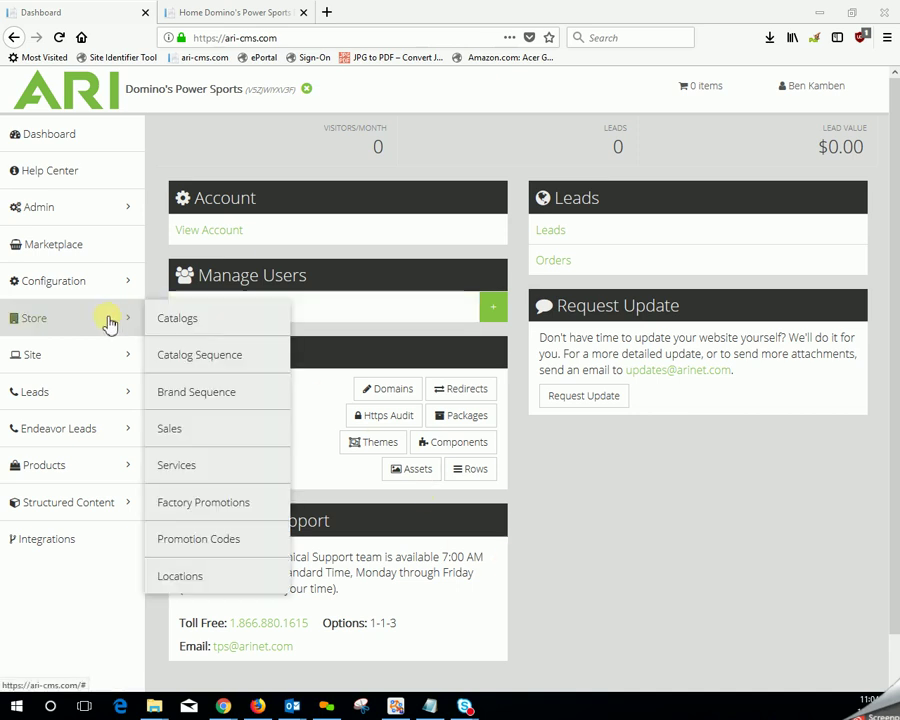
{"action": "left_click", "coordinate": [232, 468]}
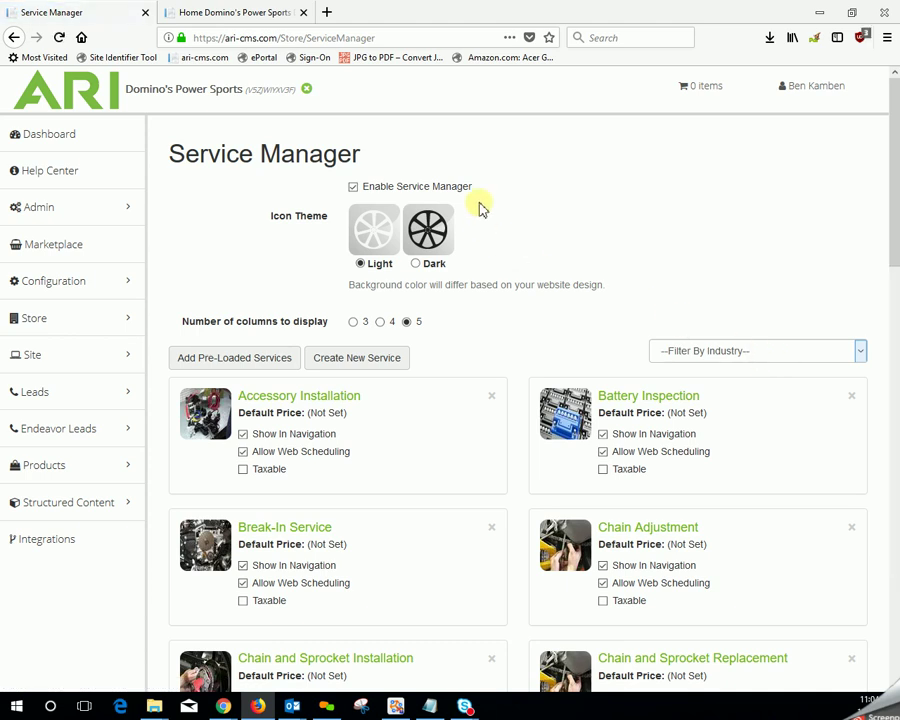
{"action": "left_click_drag", "start_coordinate": [476, 192], "coordinate": [365, 195]}
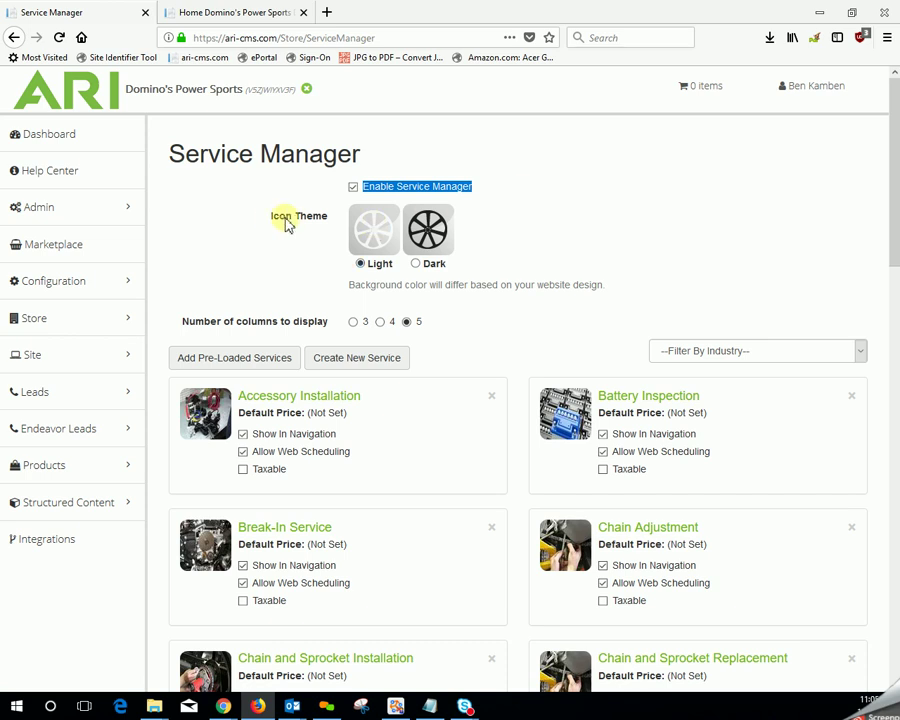
{"action": "left_click_drag", "start_coordinate": [271, 218], "coordinate": [333, 220]}
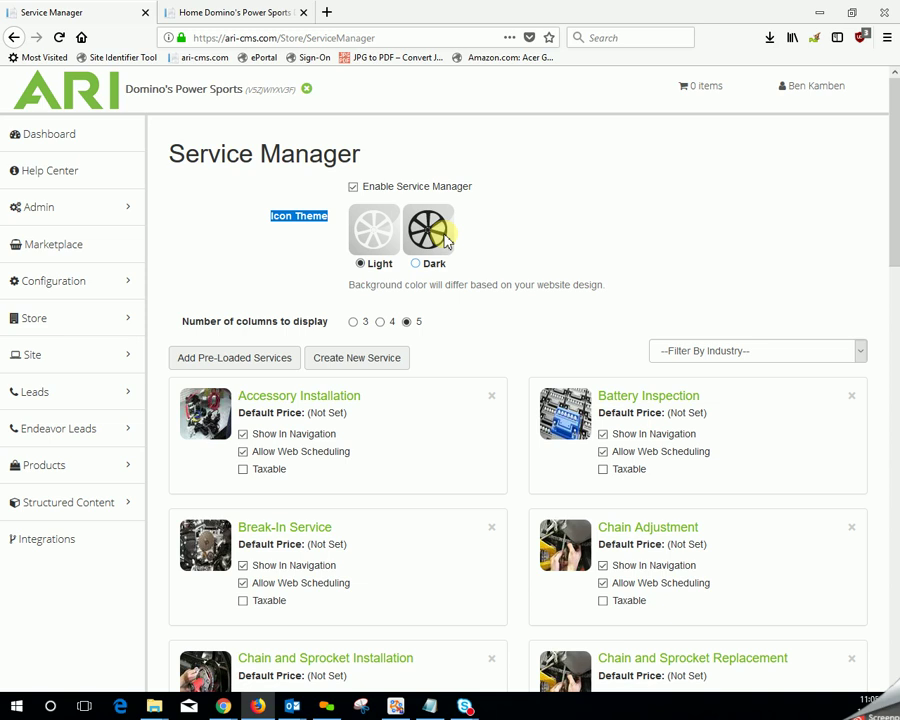
{"action": "left_click_drag", "start_coordinate": [183, 324], "coordinate": [522, 331]}
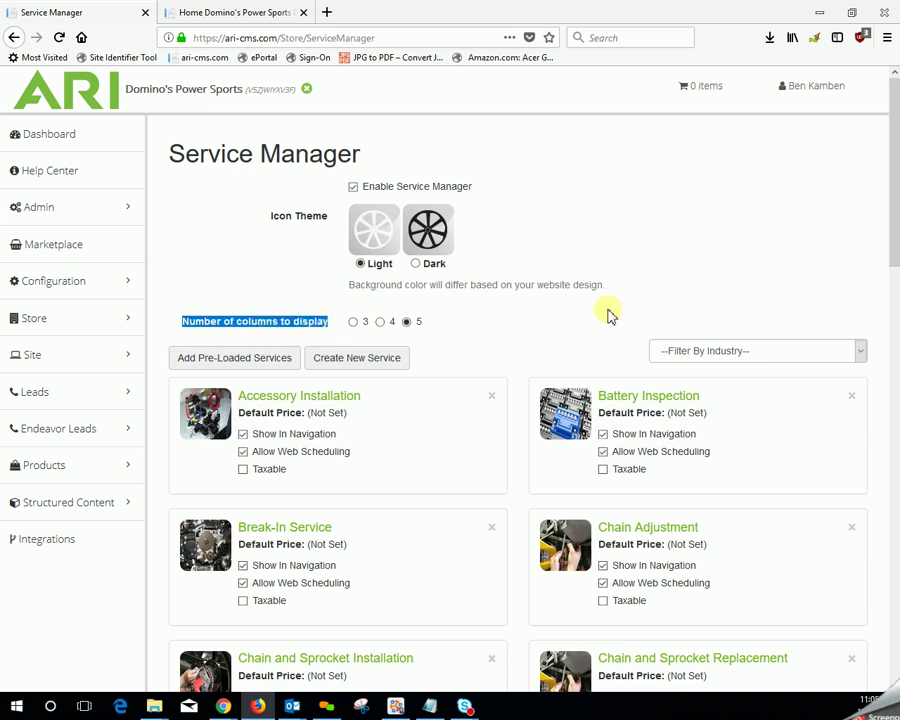
{"action": "scroll", "coordinate": [612, 316], "scroll_direction": "down", "scroll_amount": 3}
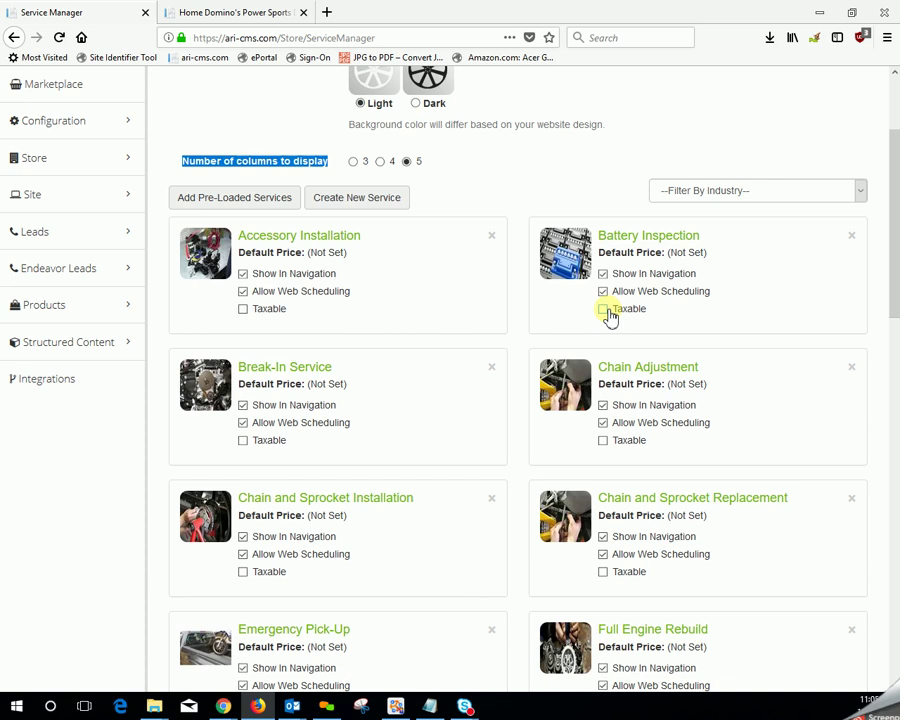
- Tick AAA Roadside Assistance and Air Conditioning Service/Repair in the preloaded services list and add them
{"action": "left_click", "coordinate": [233, 199]}
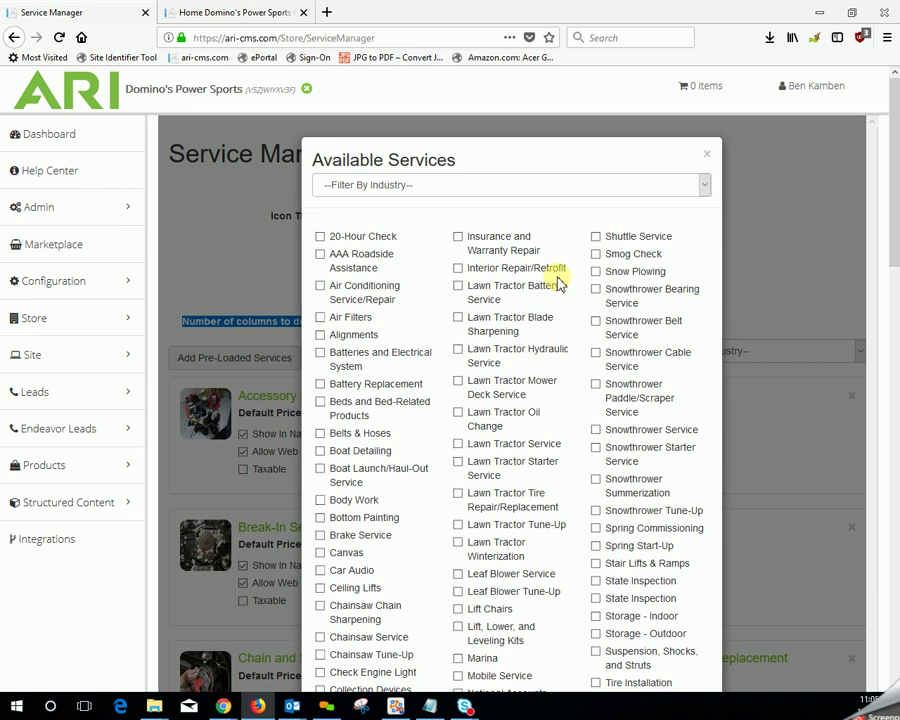
{"action": "left_click", "coordinate": [321, 255]}
{"action": "left_click", "coordinate": [321, 286]}
{"action": "scroll", "coordinate": [637, 357], "scroll_direction": "down", "scroll_amount": 6}
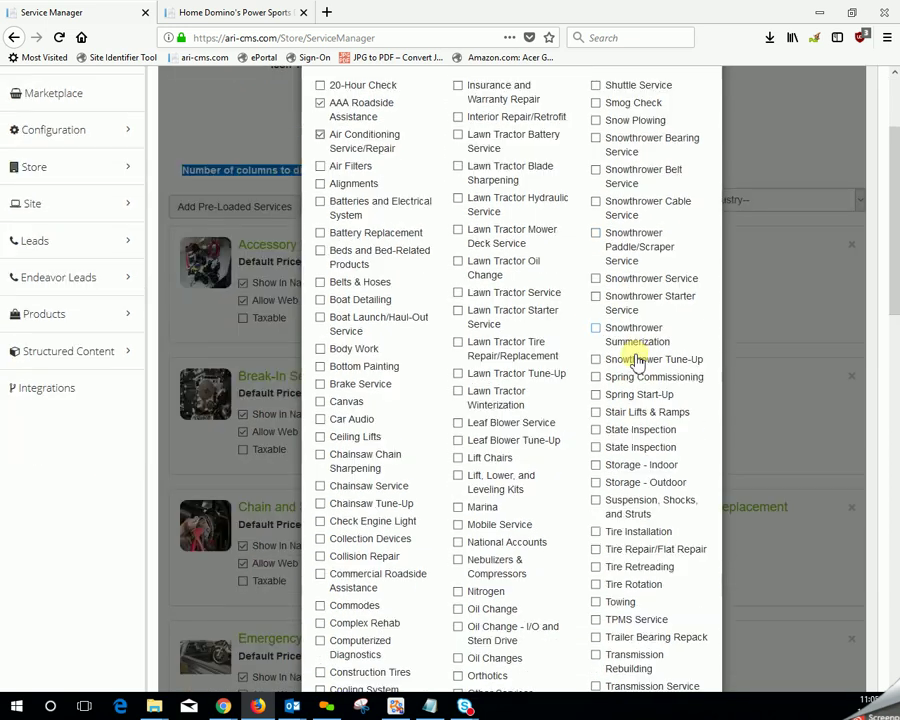
{"action": "scroll", "coordinate": [637, 357], "scroll_direction": "down", "scroll_amount": 8}
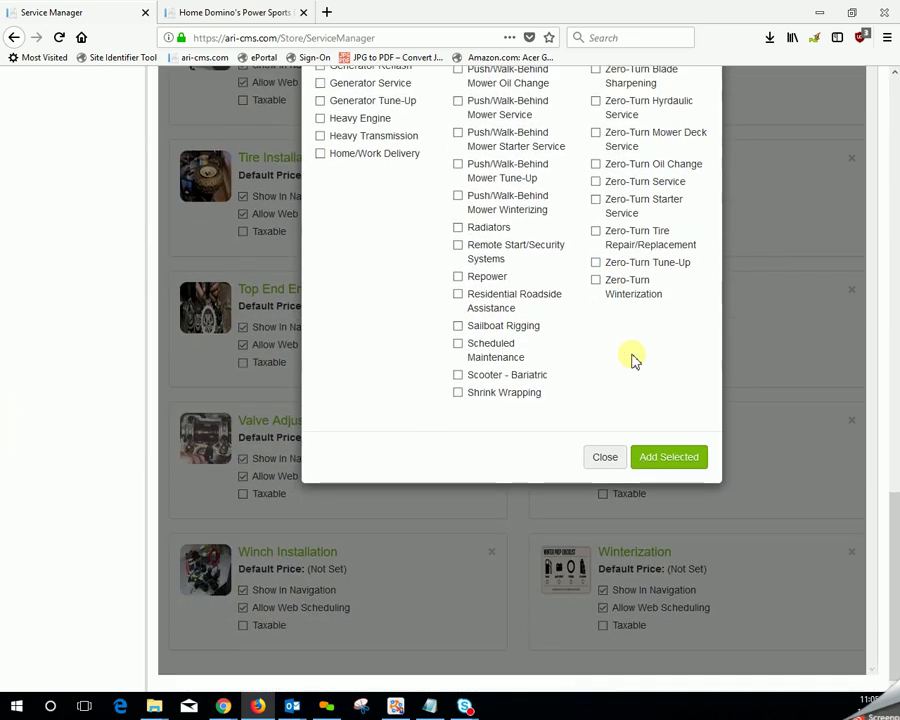
{"action": "left_click", "coordinate": [676, 459]}
{"action": "scroll", "coordinate": [672, 457], "scroll_direction": "up", "scroll_amount": 10}
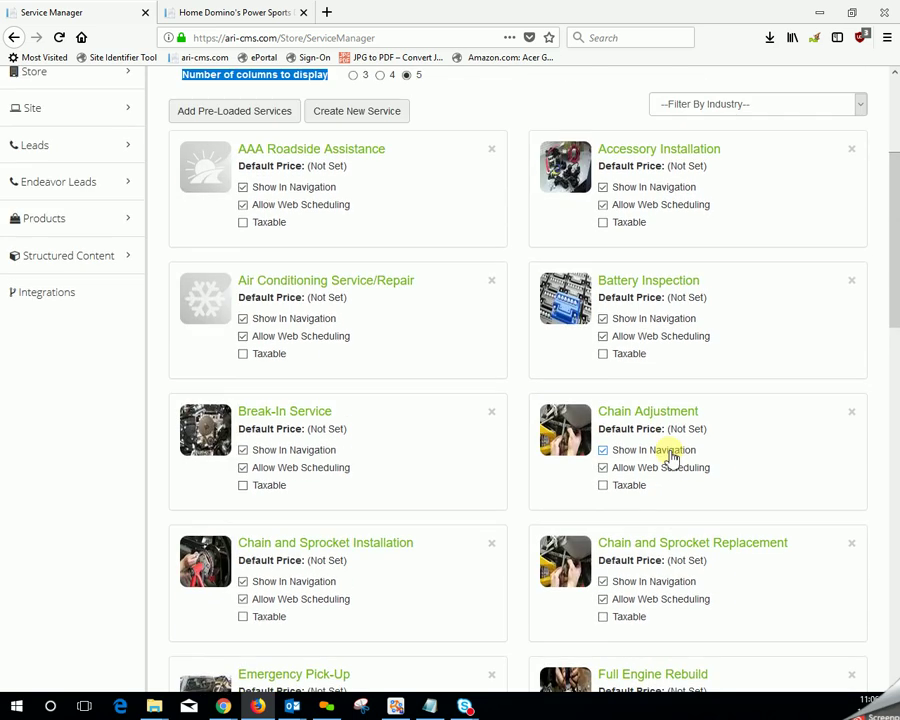
{"action": "scroll", "coordinate": [474, 283], "scroll_direction": "up", "scroll_amount": 2}
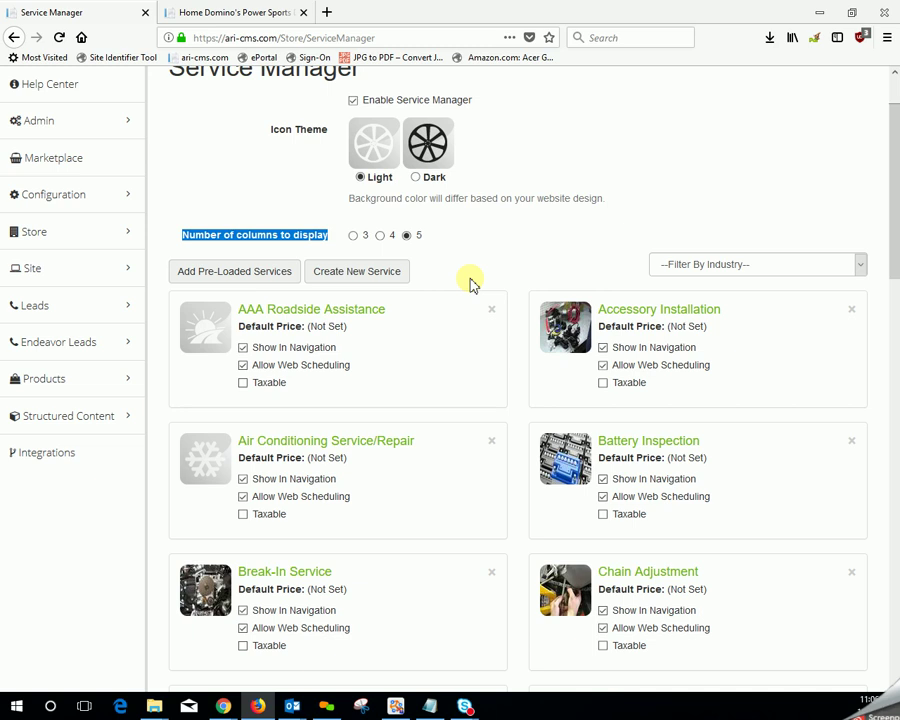
- Start a new custom service and go through its Service Name, Default Price and Description fields
{"action": "left_click", "coordinate": [338, 276]}
{"action": "scroll", "coordinate": [562, 280], "scroll_direction": "up", "scroll_amount": 2}
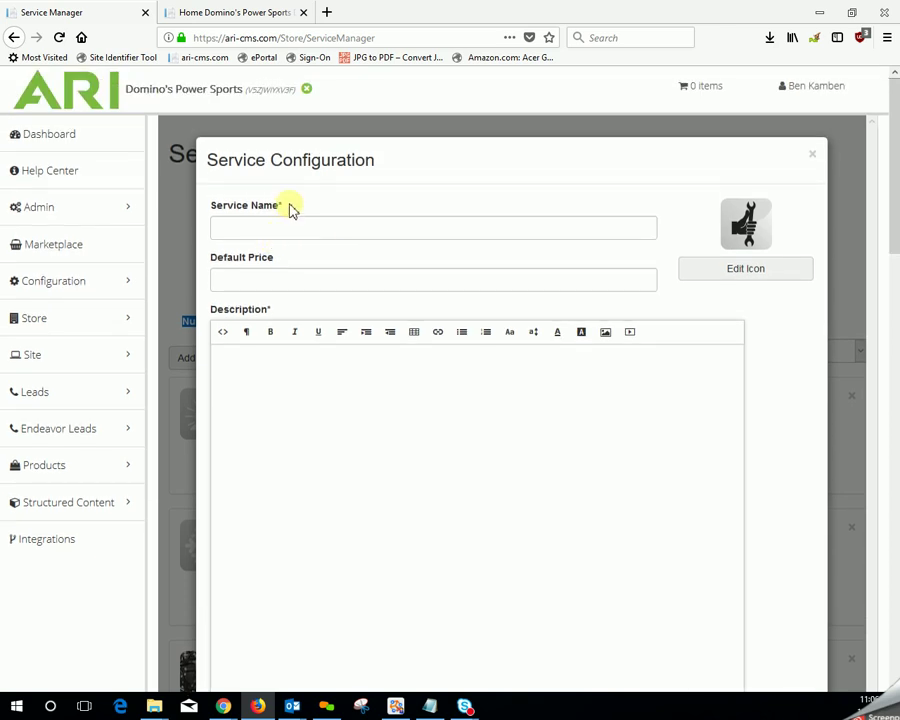
{"action": "left_click_drag", "start_coordinate": [290, 207], "coordinate": [213, 205]}
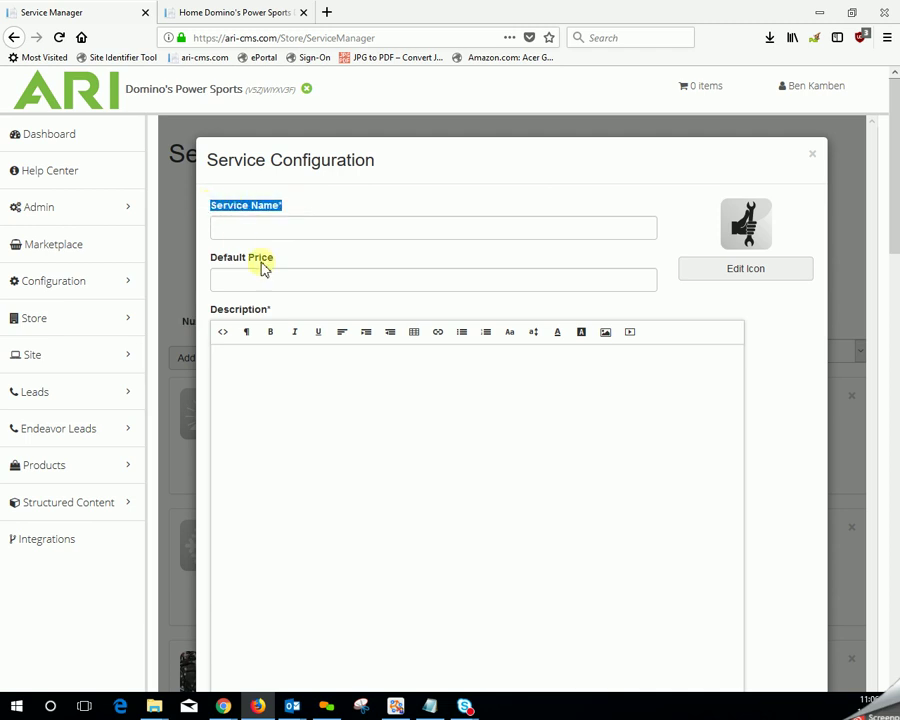
{"action": "left_click", "coordinate": [346, 230]}
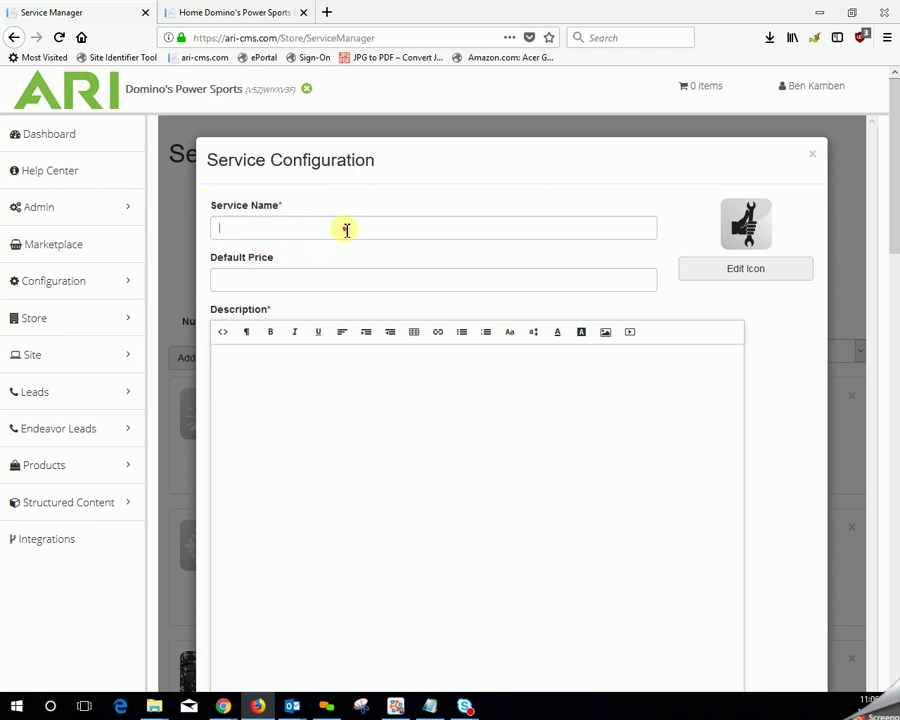
{"action": "left_click", "coordinate": [291, 277]}
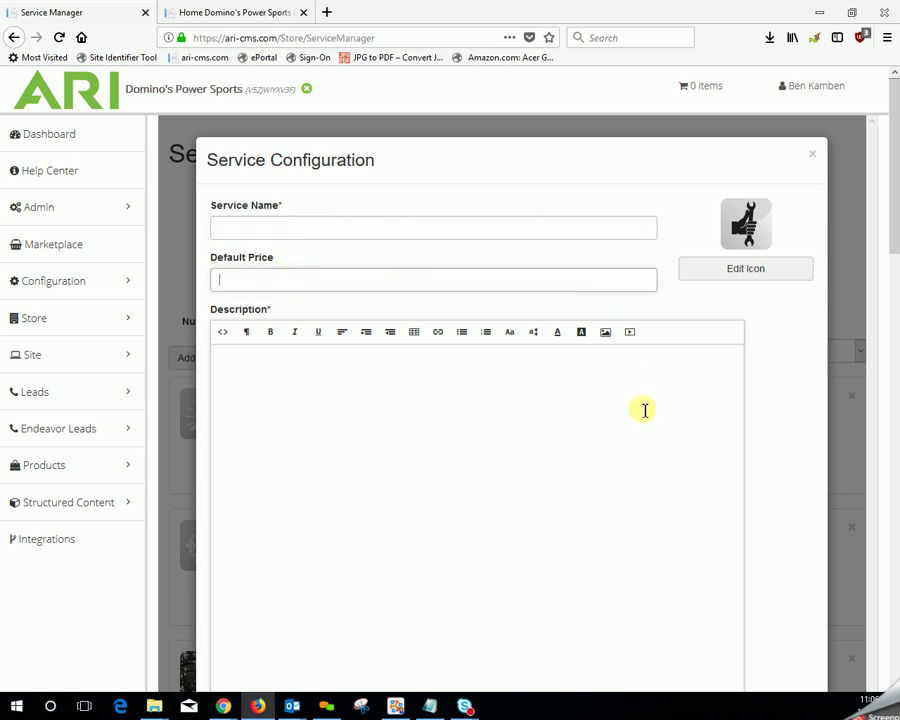
{"action": "left_click", "coordinate": [233, 362]}
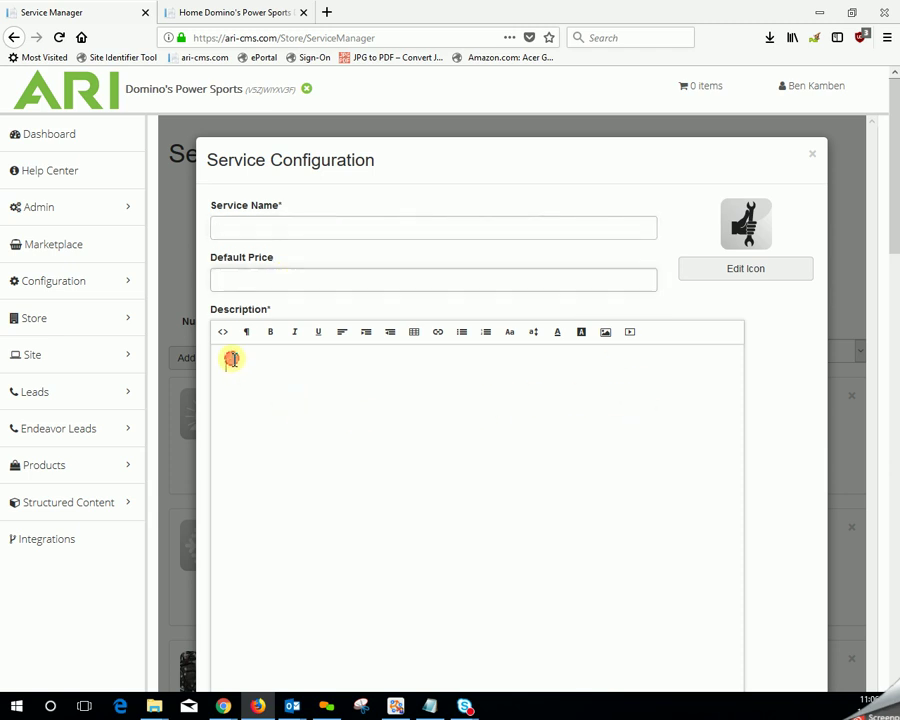
- Upload the Aero Exhaust logo as the new service's custom icon and close the icon settings
{"action": "left_click", "coordinate": [746, 270]}
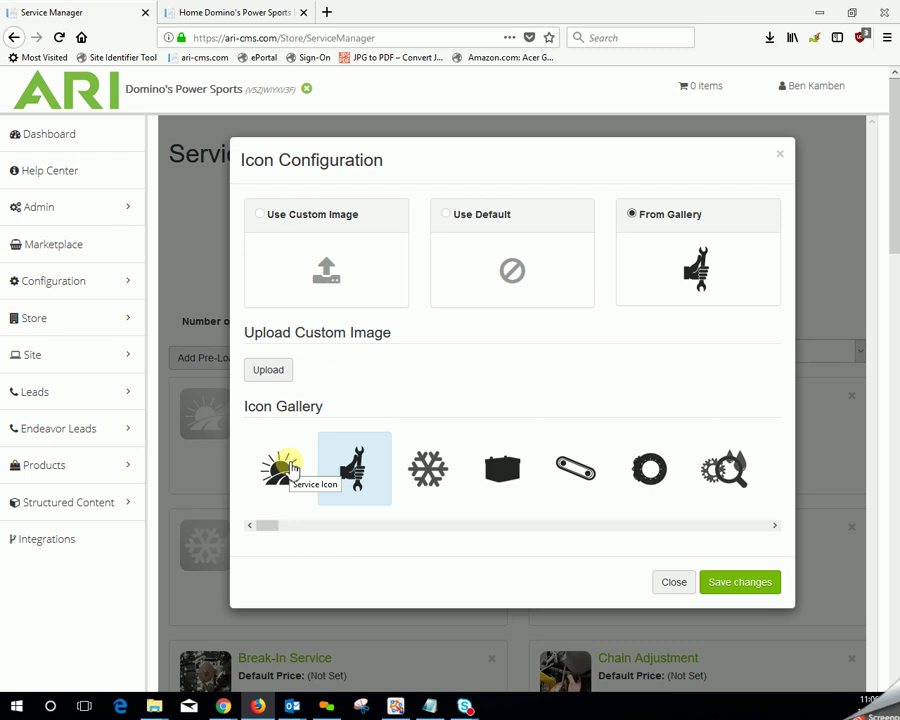
{"action": "left_click", "coordinate": [272, 372]}
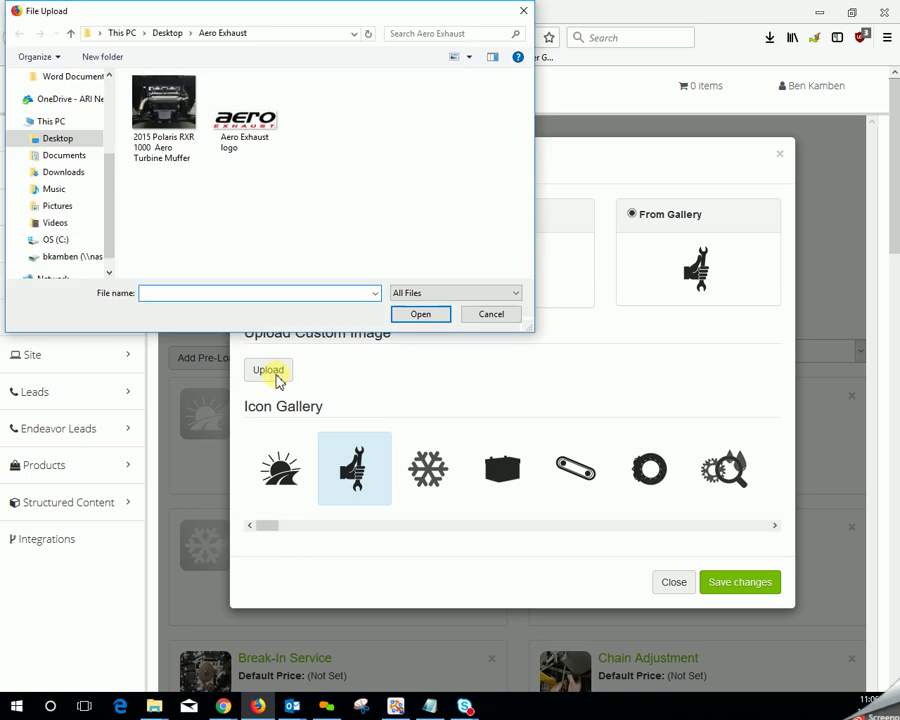
{"action": "left_click", "coordinate": [244, 139]}
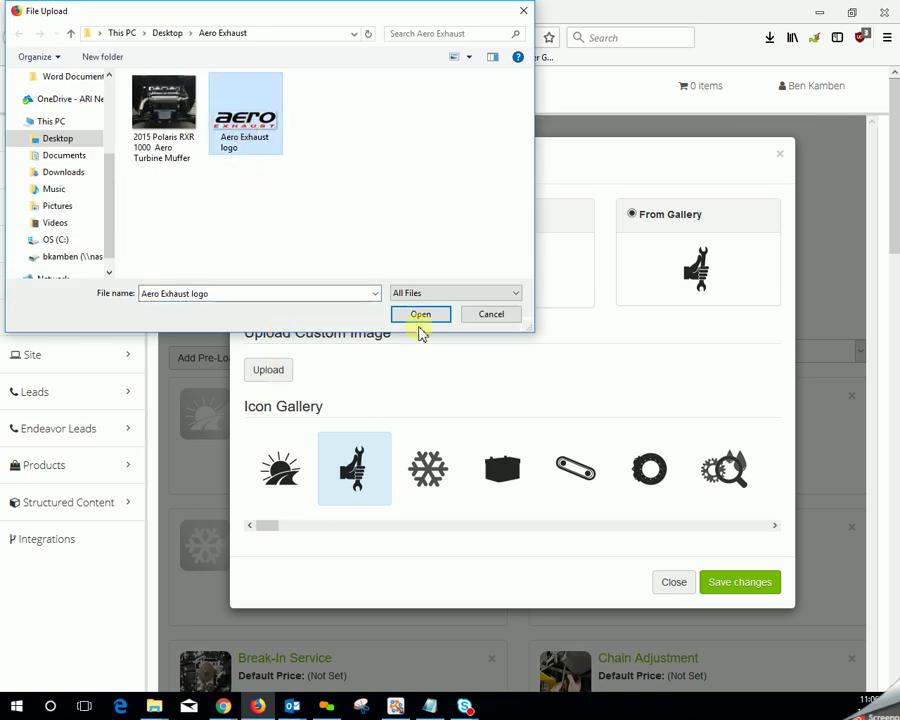
{"action": "left_click", "coordinate": [418, 315]}
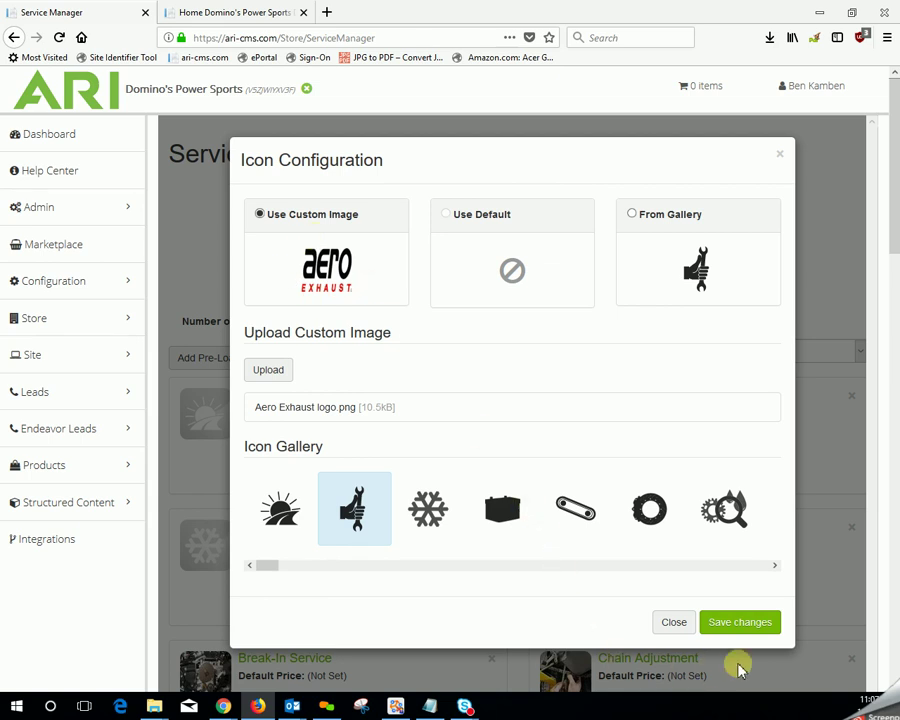
{"action": "left_click", "coordinate": [741, 632]}
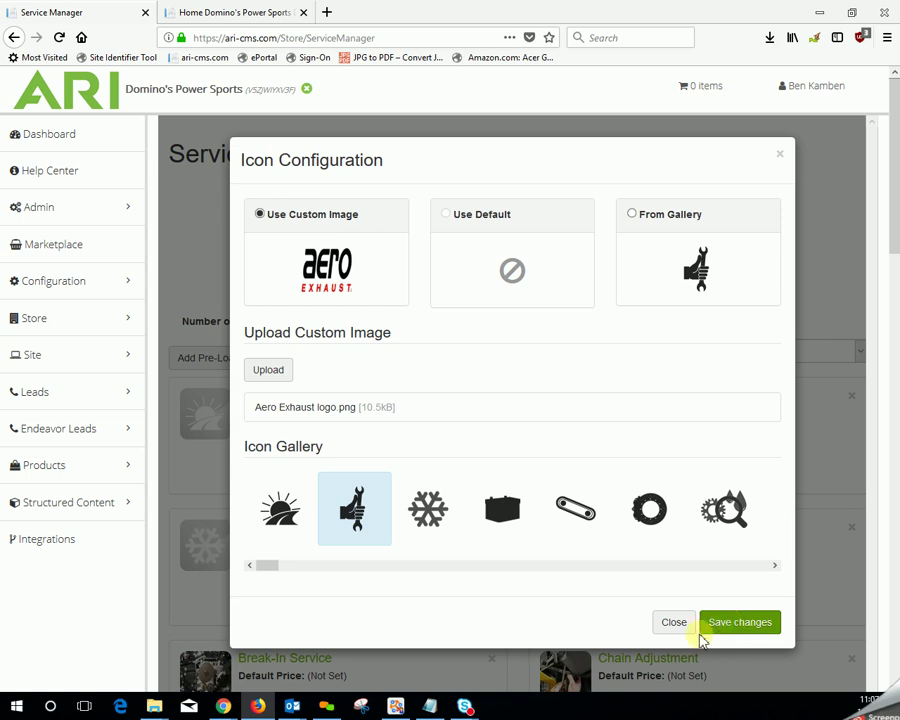
{"action": "left_click", "coordinate": [673, 630]}
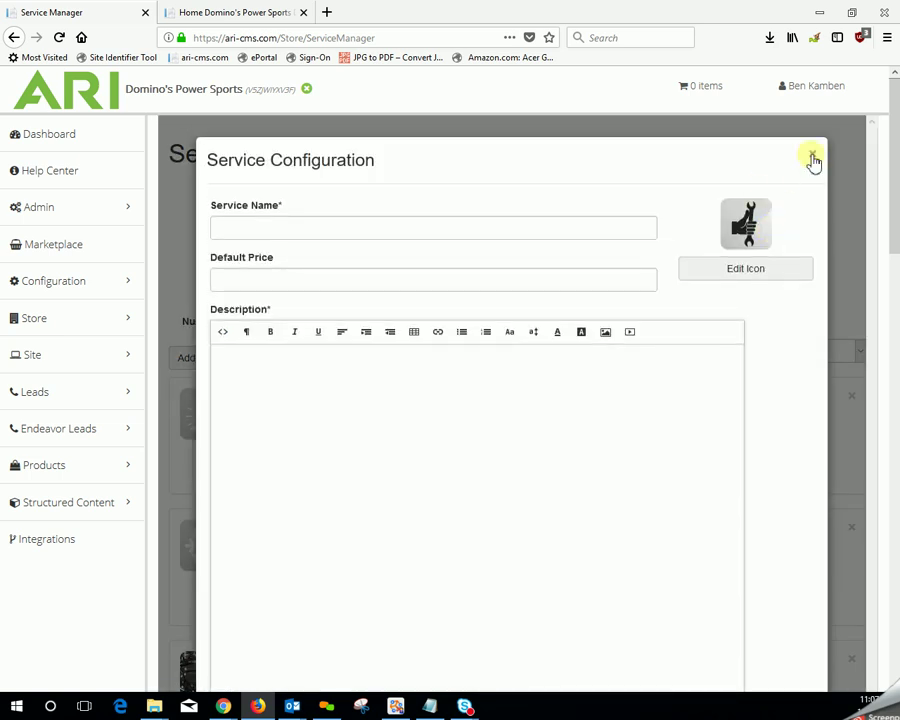
- Discard the new service form and delete the AAA Roadside Assistance service
{"action": "left_click", "coordinate": [812, 158]}
{"action": "scroll", "coordinate": [578, 374], "scroll_direction": "down", "scroll_amount": 3}
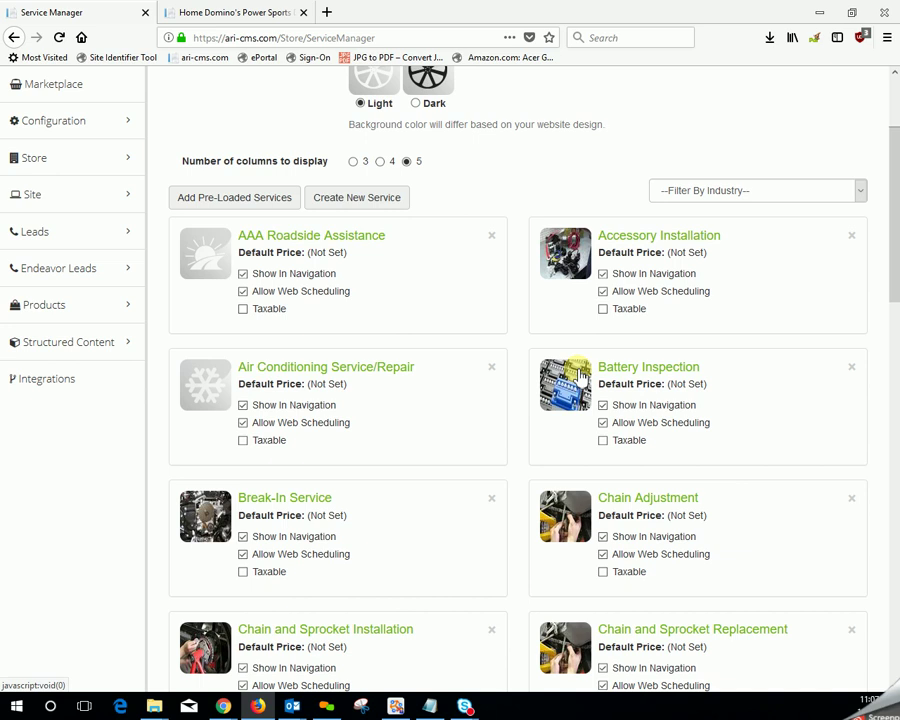
{"action": "left_click", "coordinate": [491, 236]}
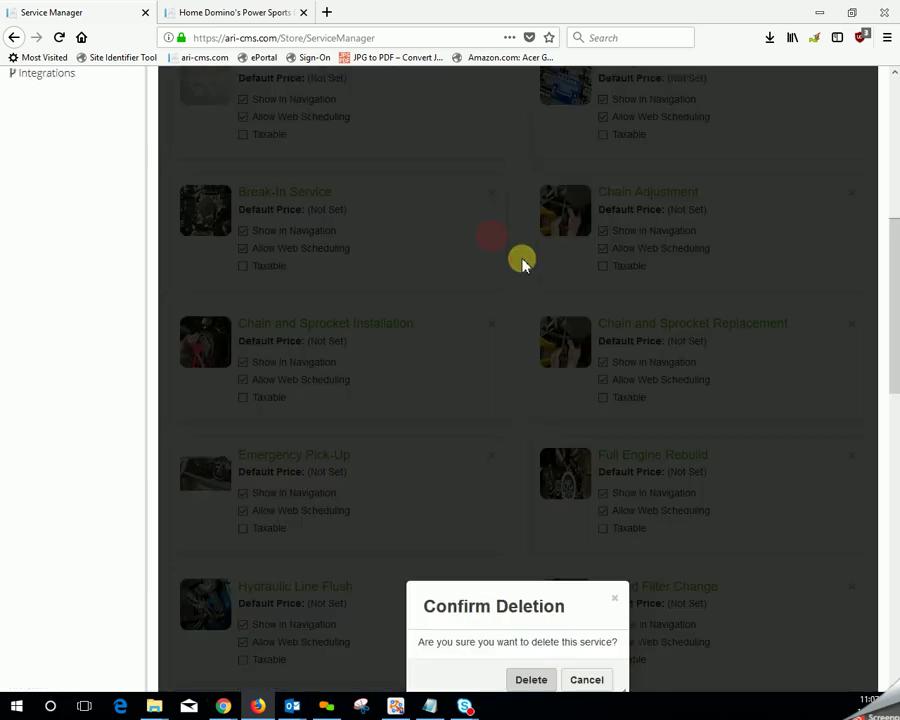
{"action": "scroll", "coordinate": [606, 574], "scroll_direction": "down", "scroll_amount": 2}
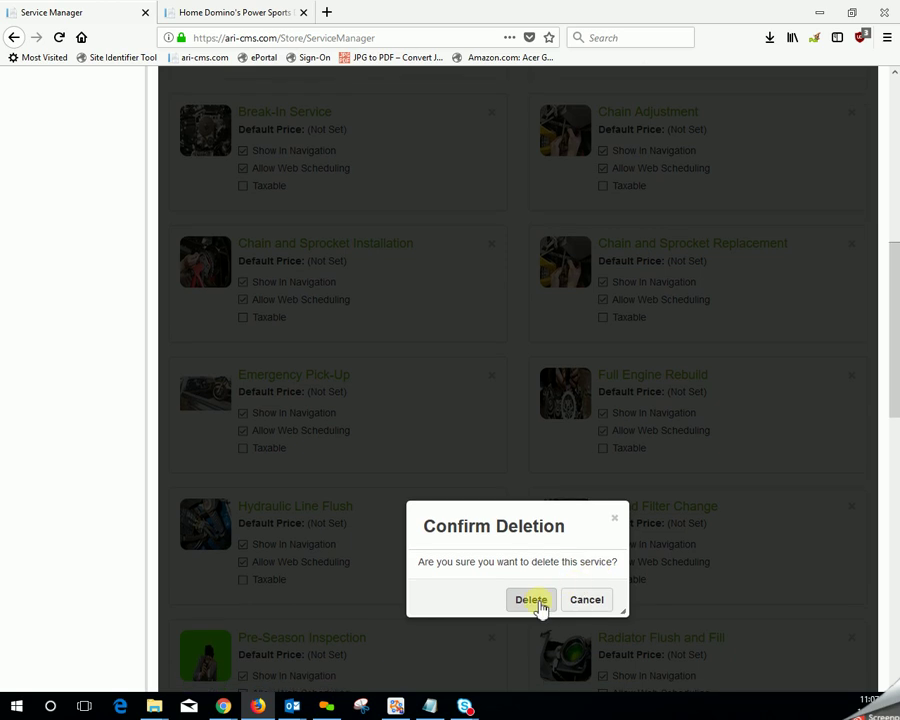
{"action": "left_click", "coordinate": [531, 600]}
- Delete the Air Conditioning Service/Repair service, confirming the deletion
{"action": "scroll", "coordinate": [514, 316], "scroll_direction": "up", "scroll_amount": 3}
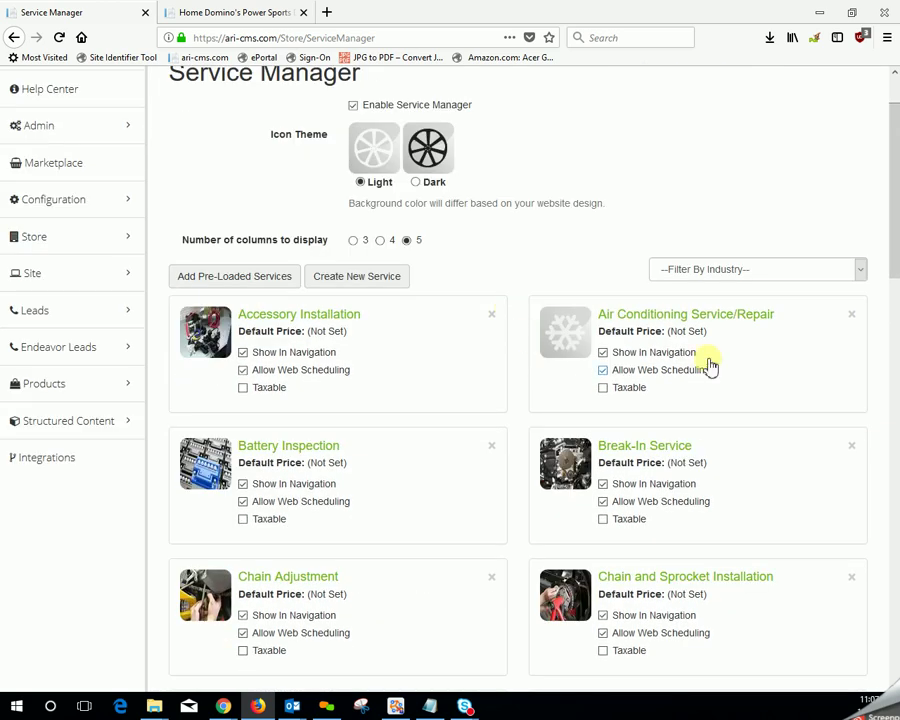
{"action": "left_click", "coordinate": [851, 316]}
{"action": "scroll", "coordinate": [700, 400], "scroll_direction": "down", "scroll_amount": 2}
{"action": "left_click", "coordinate": [532, 526]}
{"action": "scroll", "coordinate": [720, 552], "scroll_direction": "up", "scroll_amount": 2}
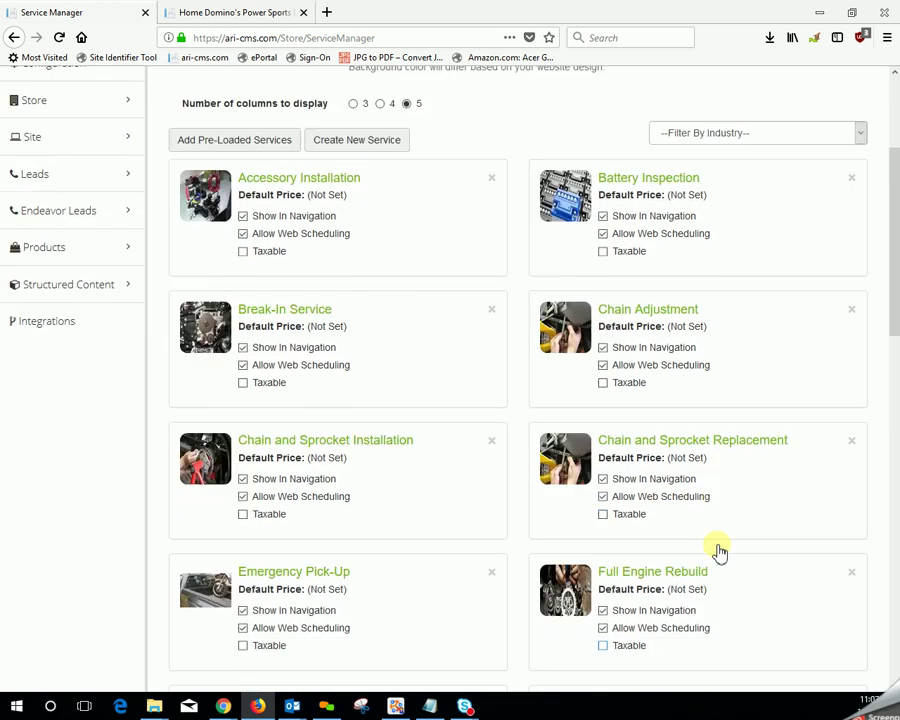
{"action": "scroll", "coordinate": [720, 552], "scroll_direction": "up", "scroll_amount": 3}
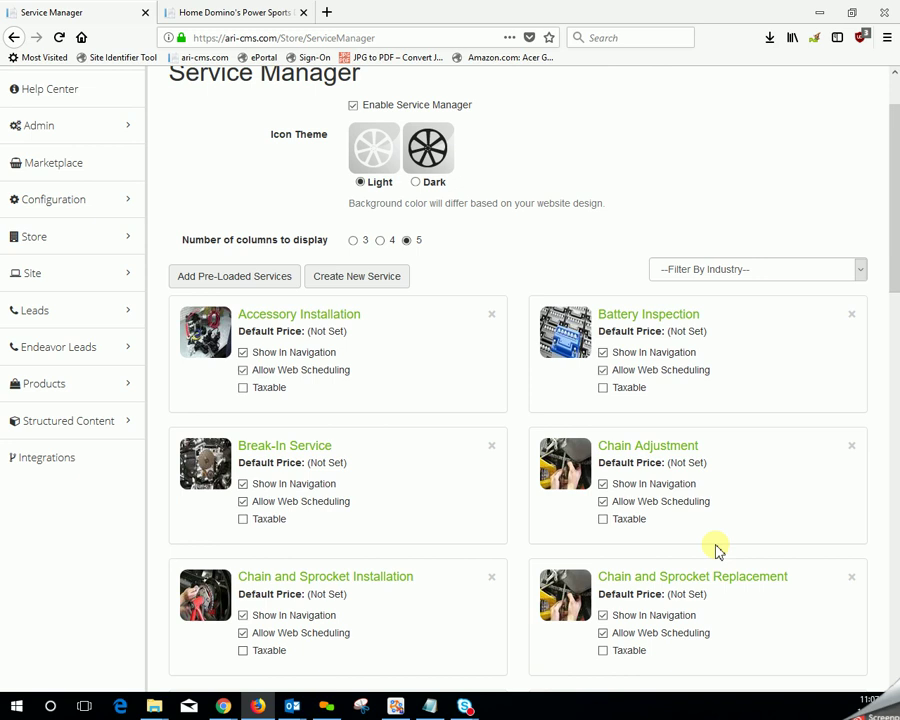
{"action": "left_click", "coordinate": [282, 318]}
{"action": "scroll", "coordinate": [752, 435], "scroll_direction": "up", "scroll_amount": 1}
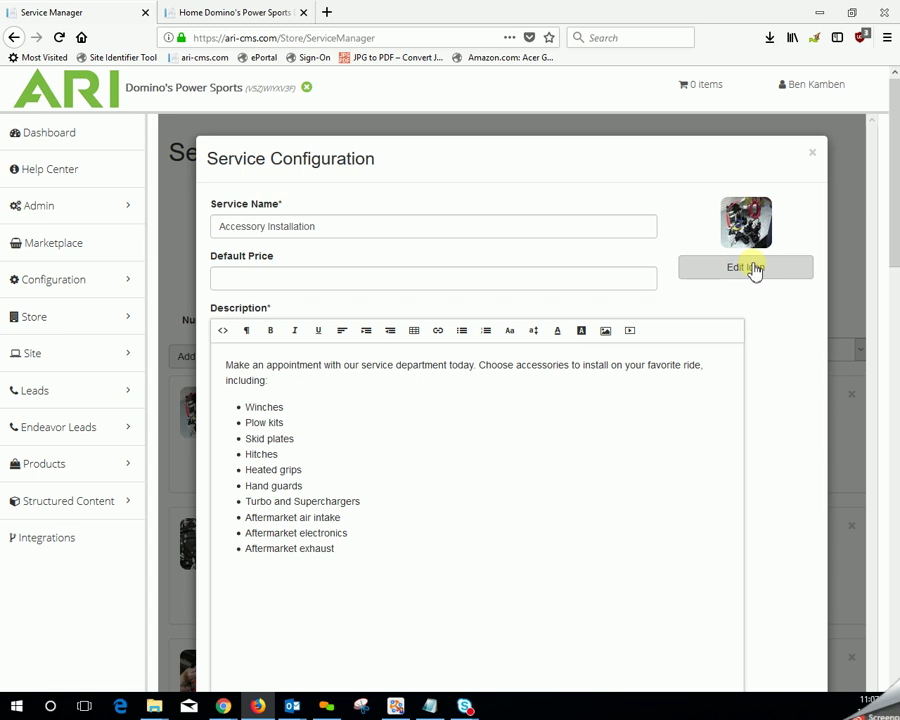
{"action": "left_click", "coordinate": [814, 156]}
{"action": "scroll", "coordinate": [724, 332], "scroll_direction": "down", "scroll_amount": 2}
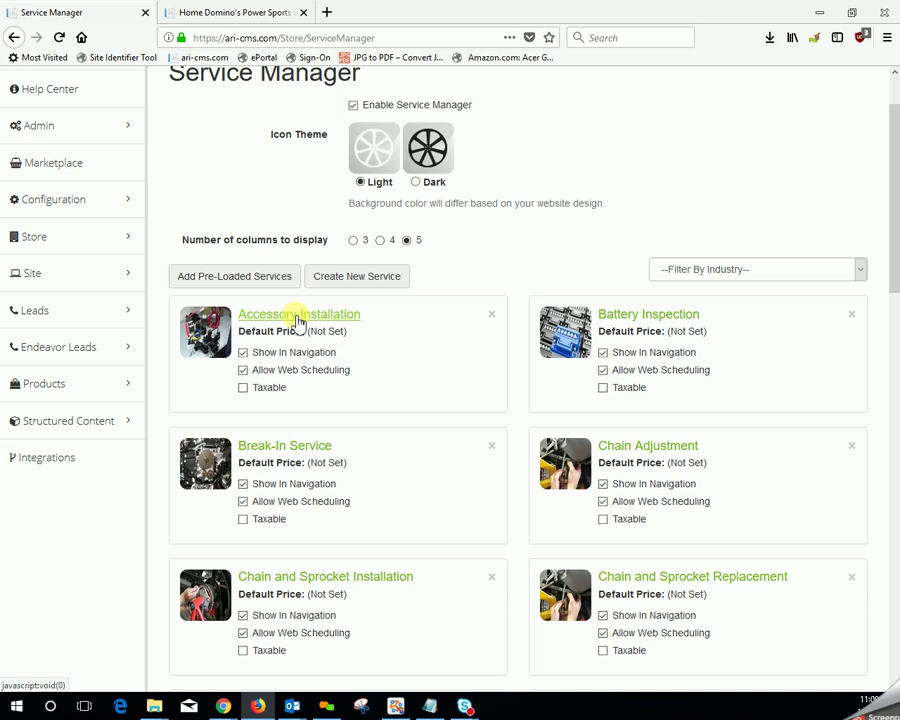
{"action": "scroll", "coordinate": [567, 373], "scroll_direction": "up", "scroll_amount": 3}
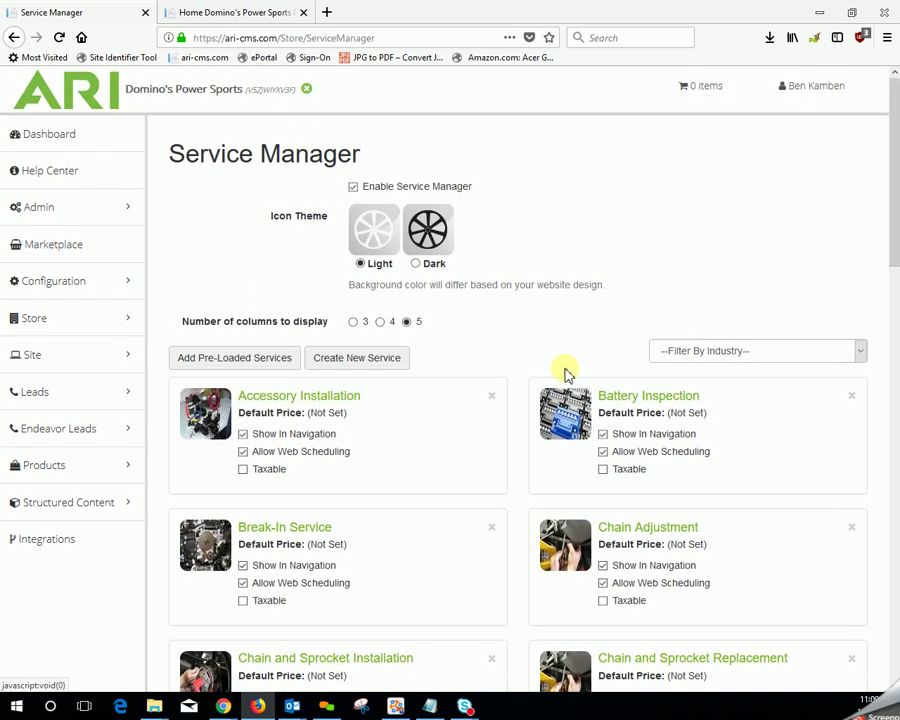